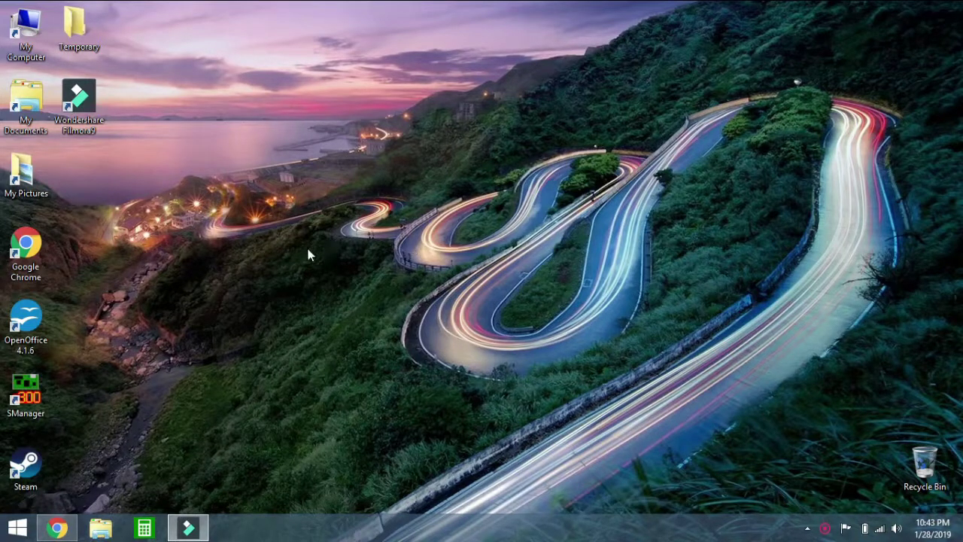
# - Search the installed apps for "control" and open Control Panel
pyautogui.click(18, 529)
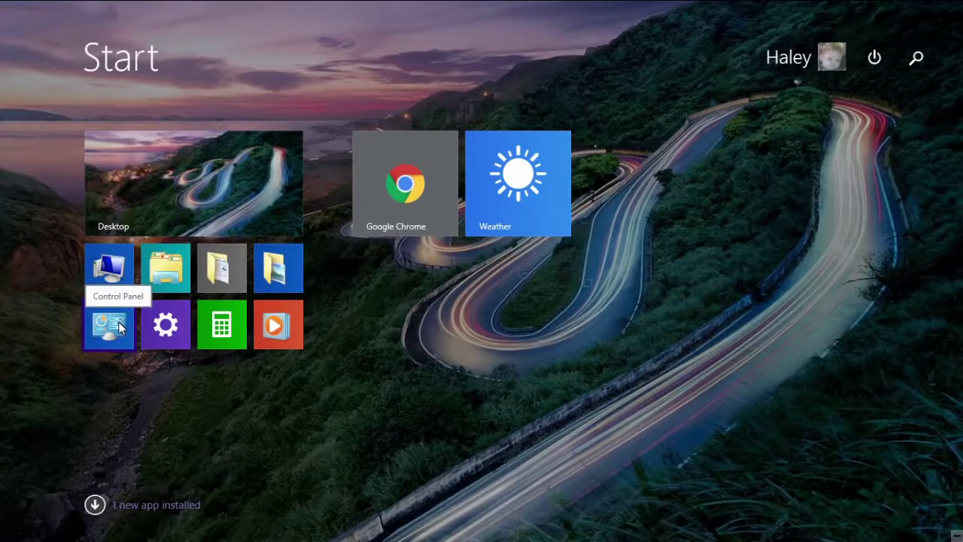
pyautogui.click(94, 502)
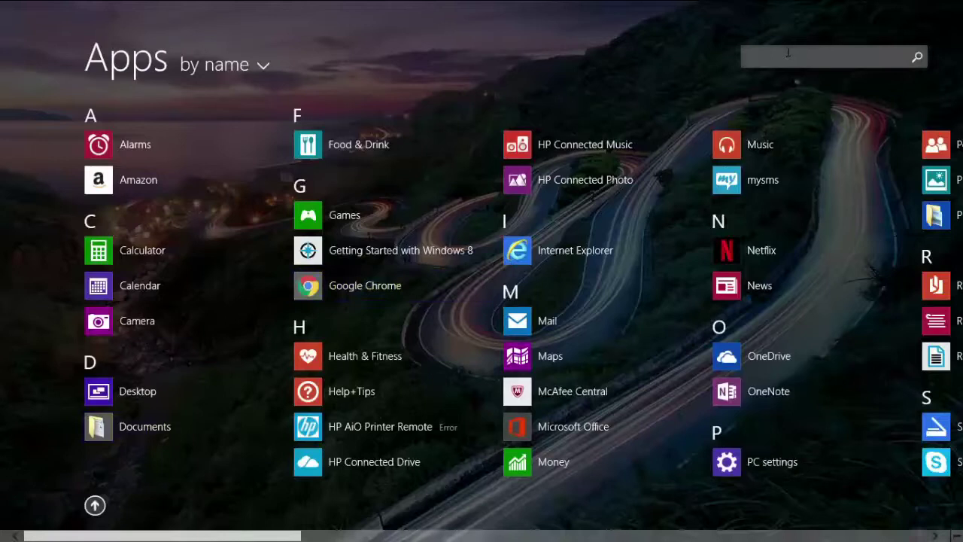
pyautogui.click(788, 51)
pyautogui.write('control')
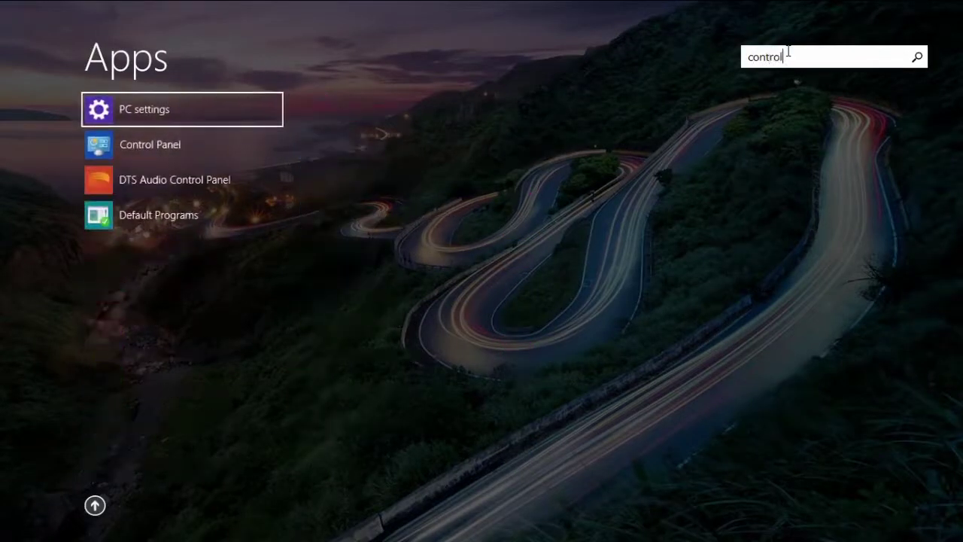
pyautogui.click(168, 152)
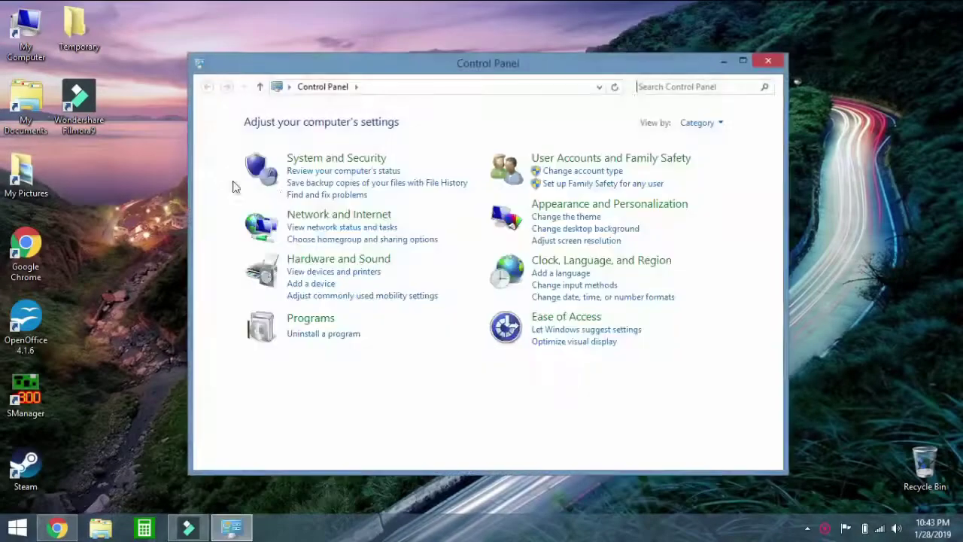
# - Check the computer's basic information on the System page under System and Security, and close the window
pyautogui.click(346, 159)
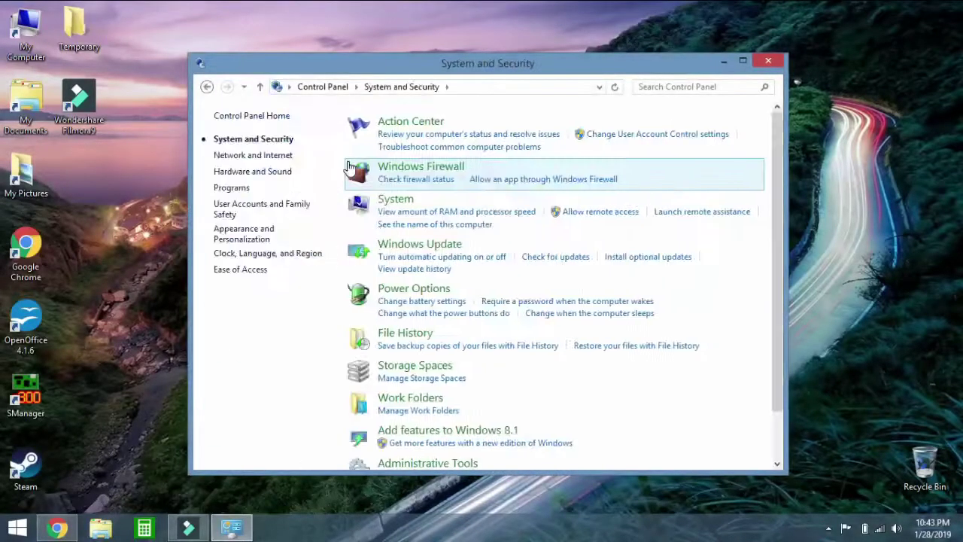
pyautogui.click(397, 201)
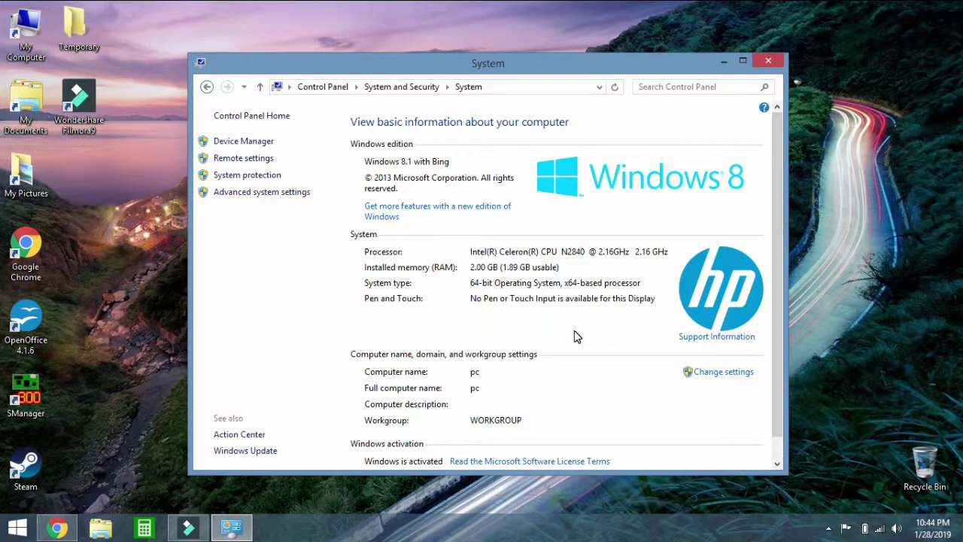
pyautogui.click(763, 56)
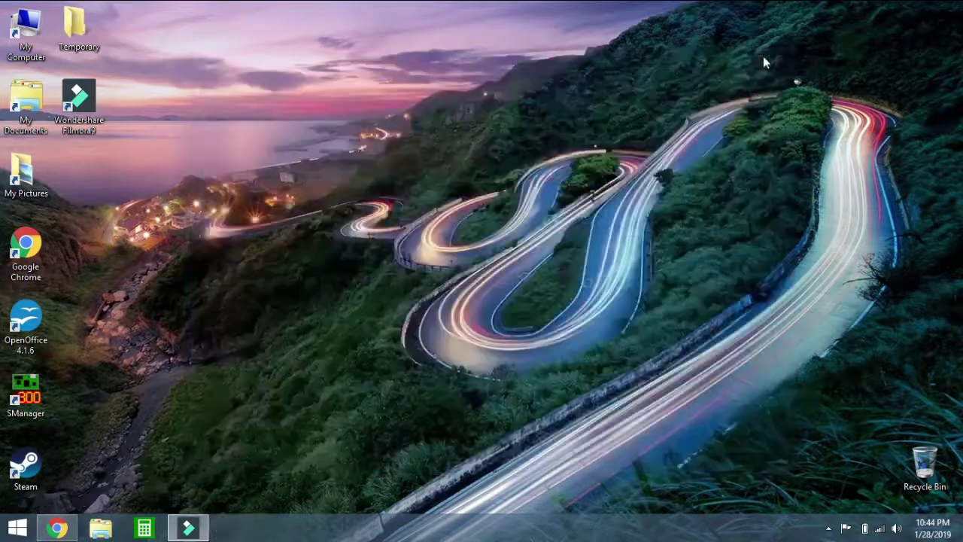
# - Switch to Chrome and download the media creation tool from Microsoft's Download Windows 10 page
pyautogui.click(57, 528)
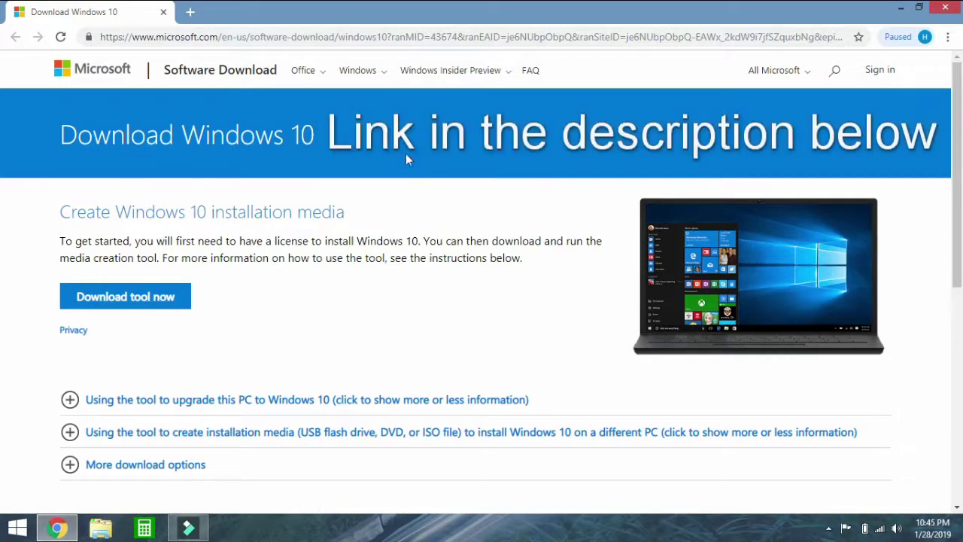
pyautogui.click(410, 41)
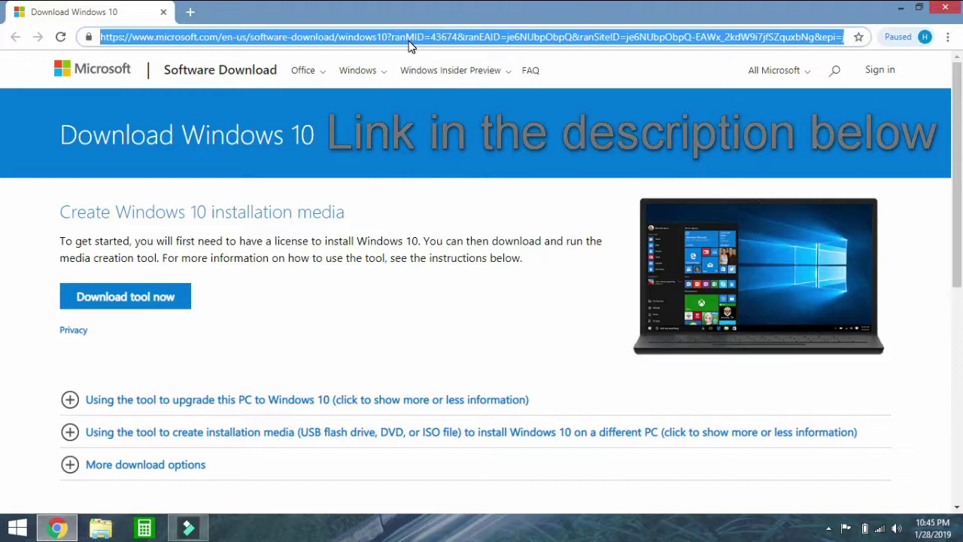
pyautogui.doubleClick(409, 38)
pyautogui.click(434, 153)
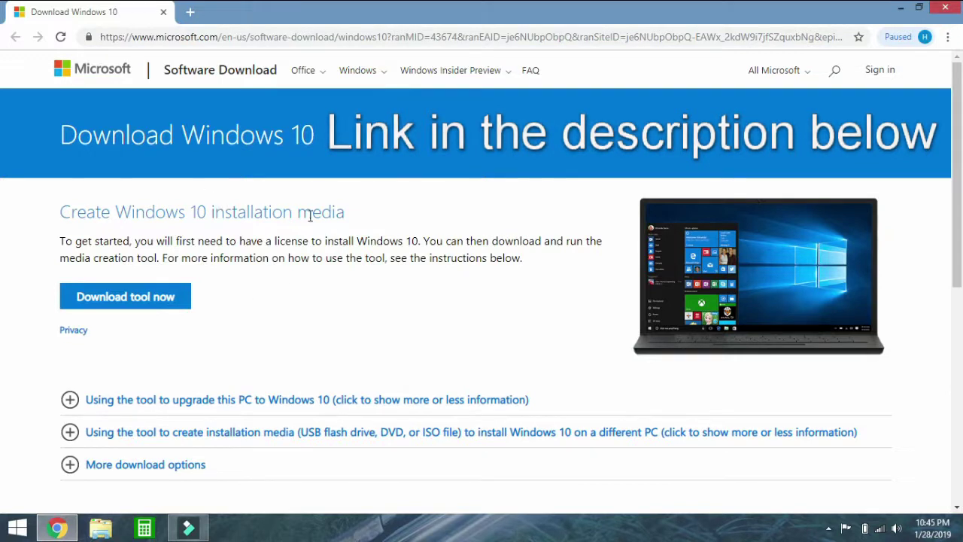
pyautogui.click(125, 307)
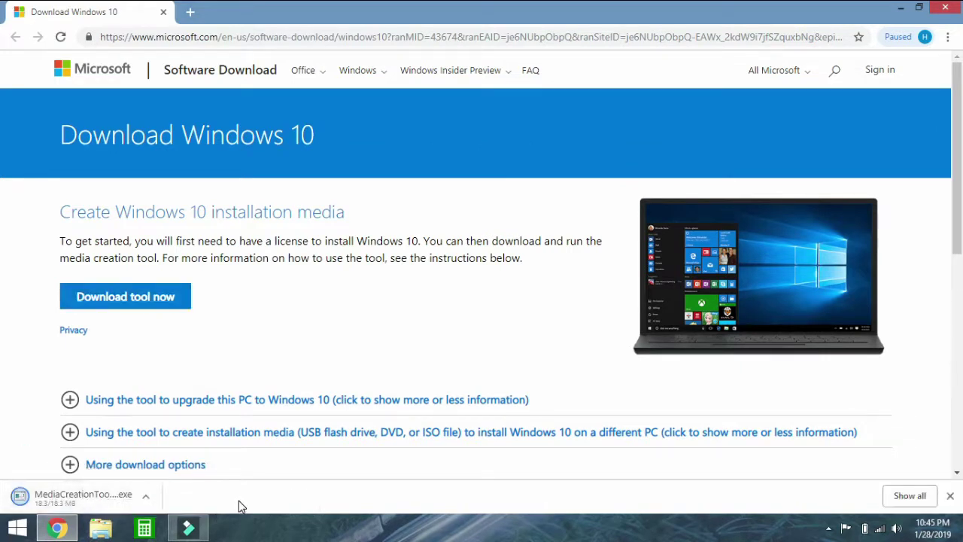
# - Run the downloaded media creation tool, with the browser minimized, and accept the tool's license terms
pyautogui.click(88, 501)
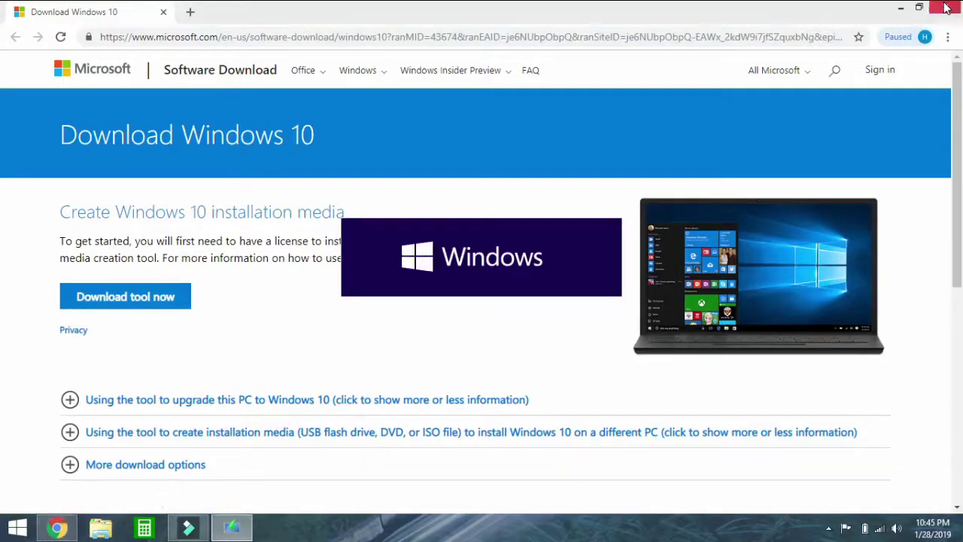
pyautogui.click(901, 7)
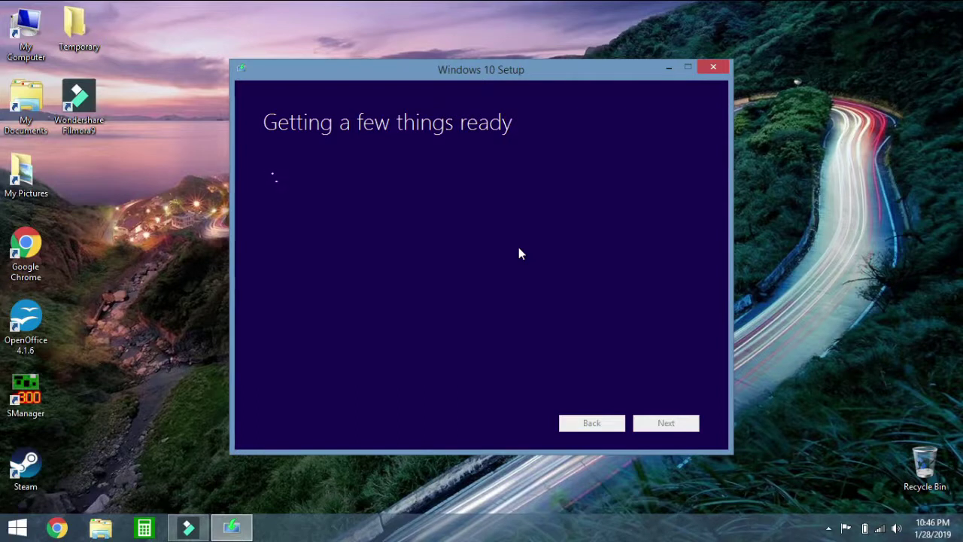
pyautogui.click(877, 318)
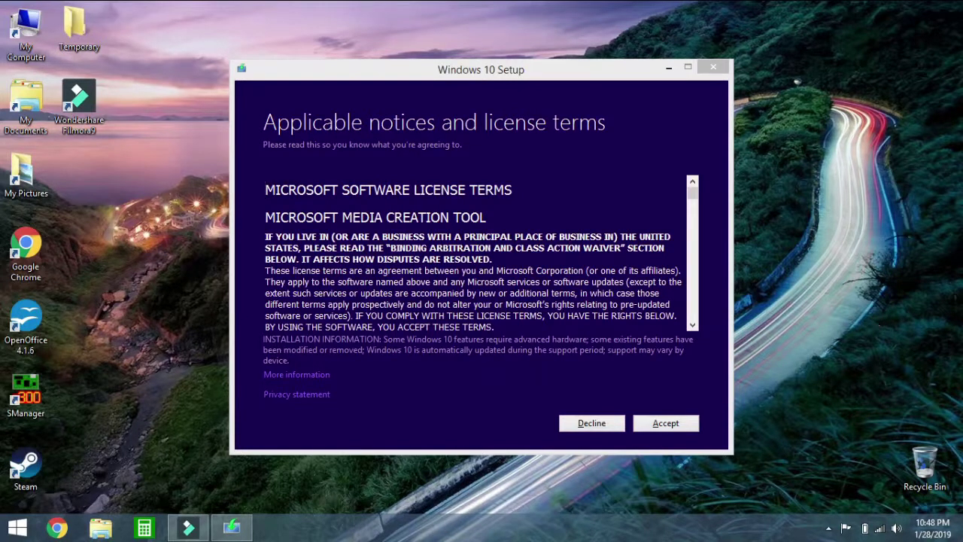
pyautogui.moveTo(695, 193); pyautogui.dragTo(699, 327)
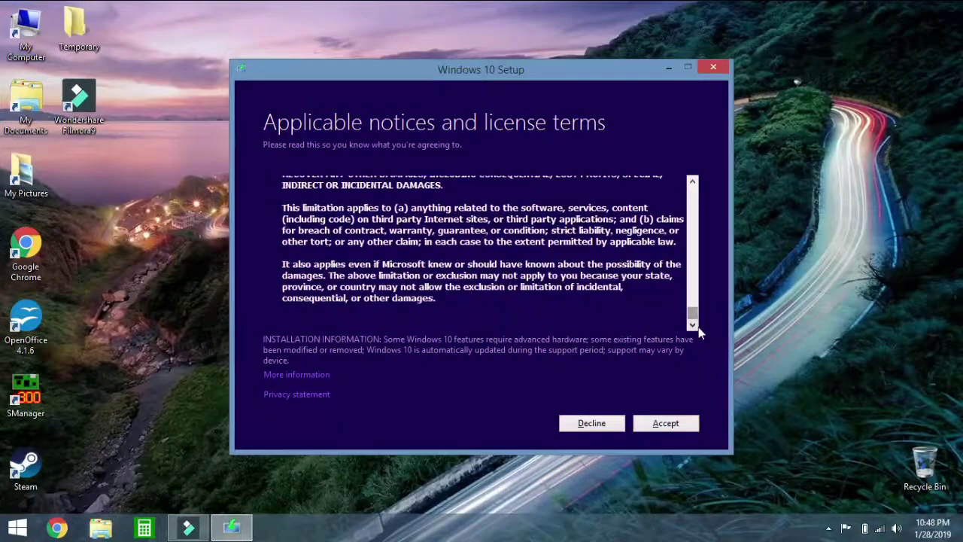
pyautogui.click(665, 425)
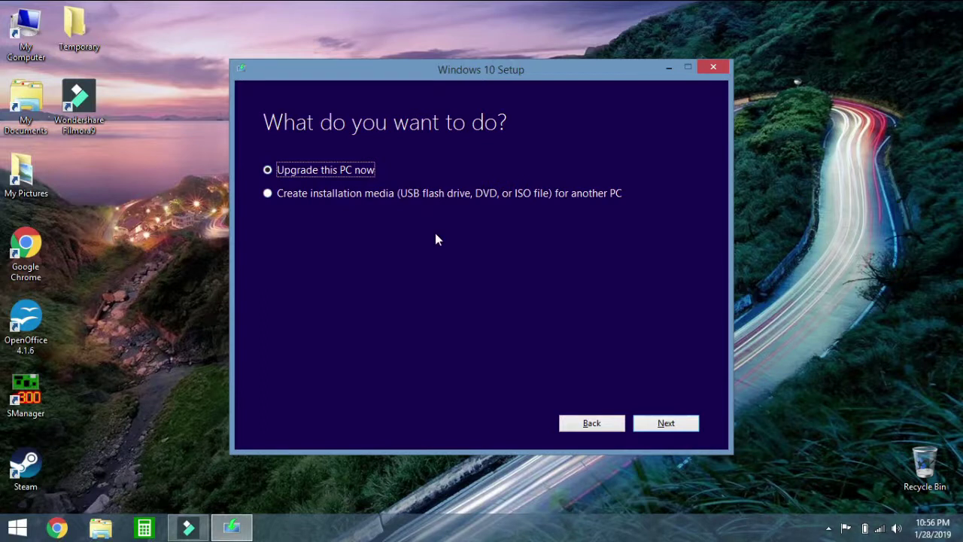
# - Choose "Upgrade this PC now" and accept the Windows operating system license terms
pyautogui.click(272, 191)
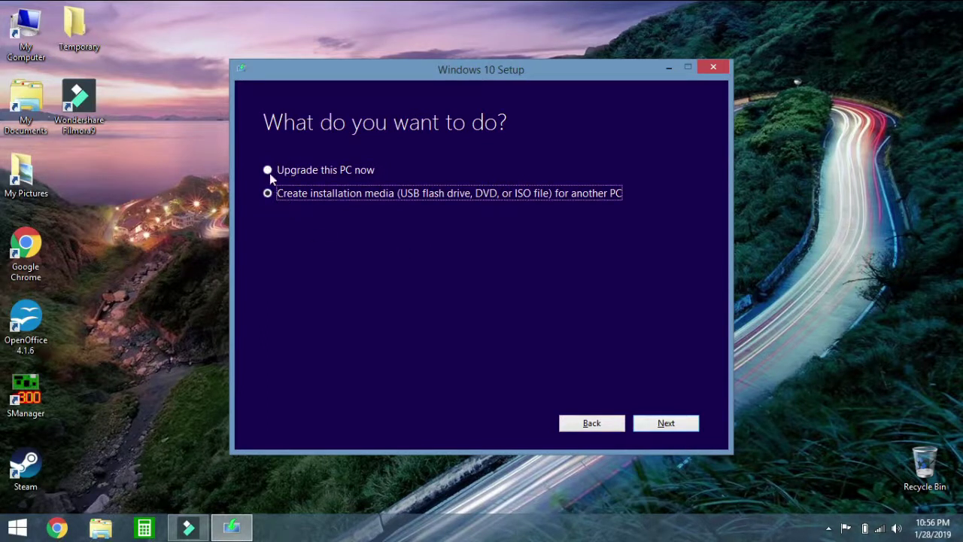
pyautogui.click(269, 171)
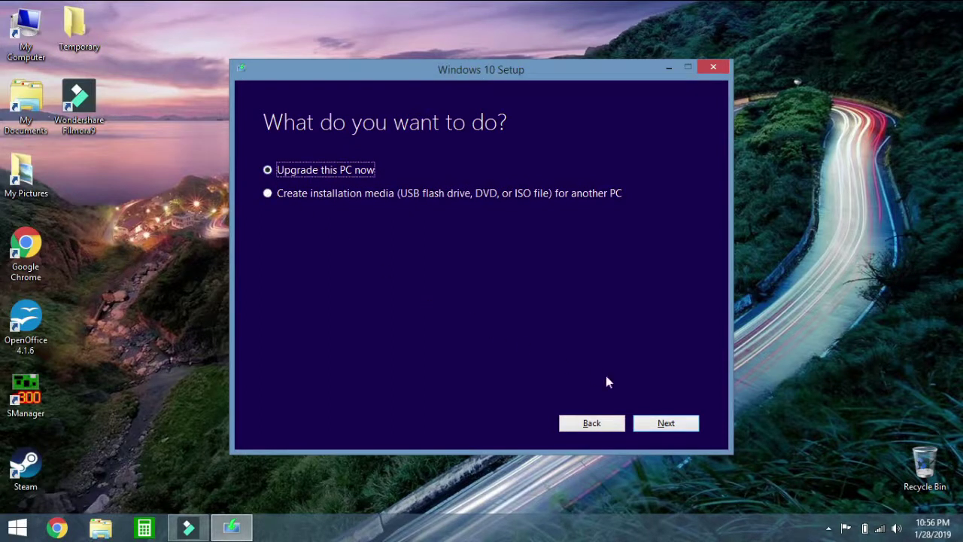
pyautogui.click(657, 428)
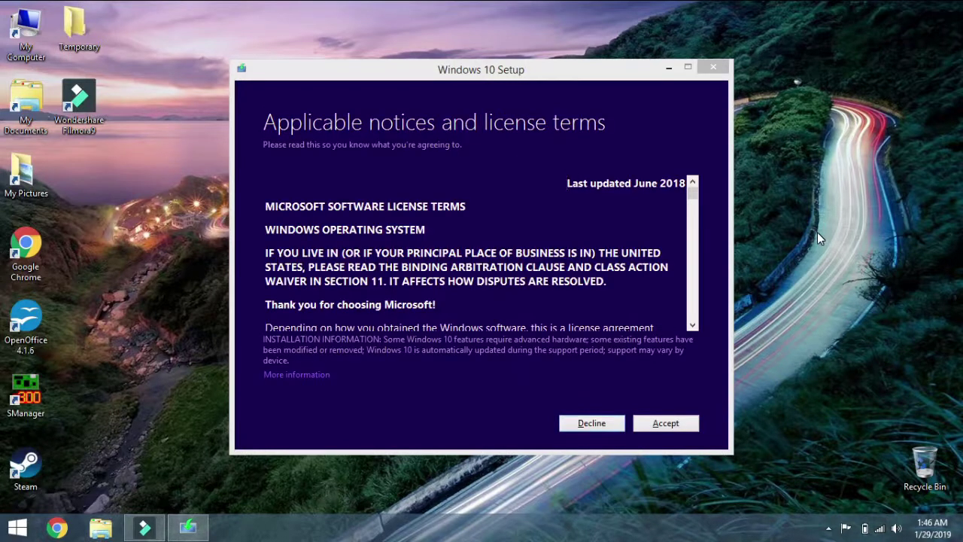
pyautogui.moveTo(692, 194)
pyautogui.mouseDown()
pyautogui.moveTo(693, 316)
pyautogui.moveTo(693, 182)
pyautogui.mouseUp()
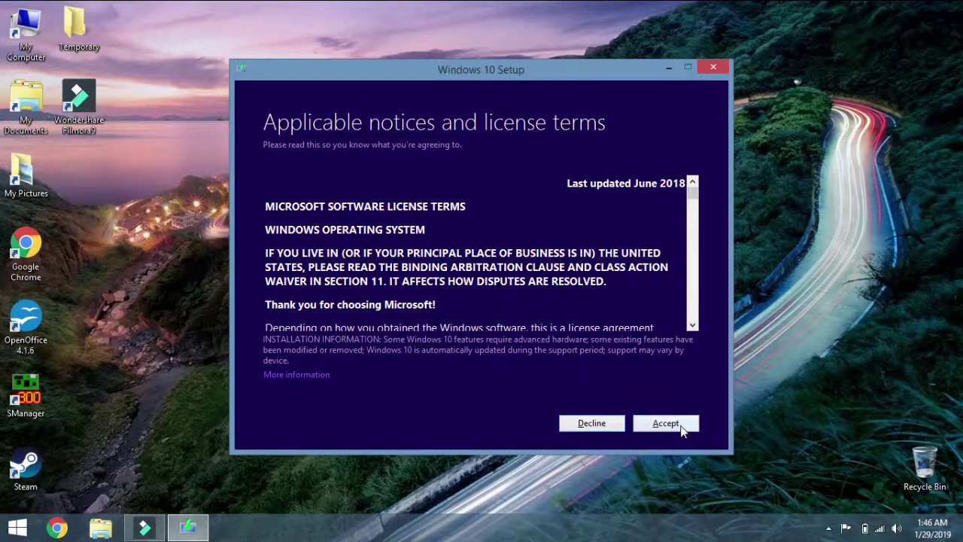
pyautogui.click(682, 428)
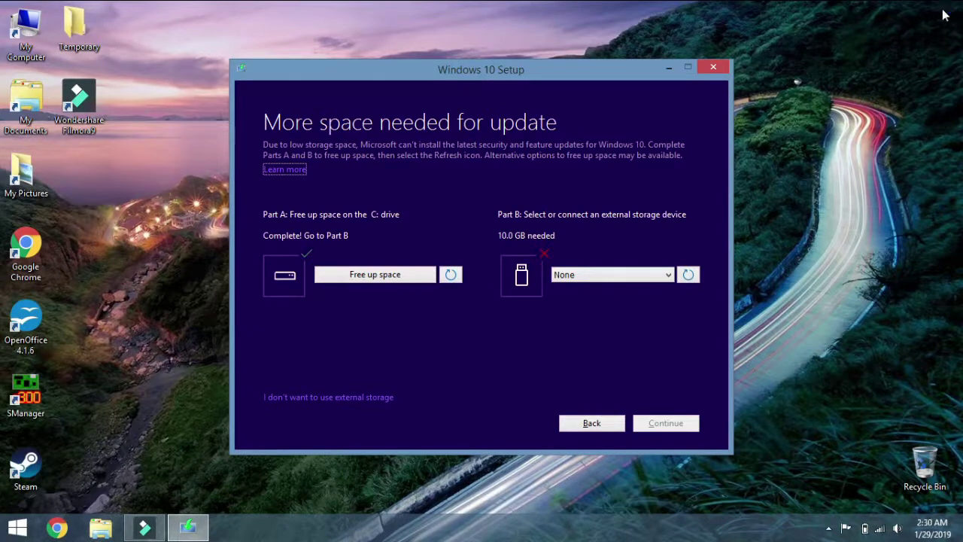
# - Refresh the external storage devices and select the D: drive for the update in Part B
pyautogui.press('Return')
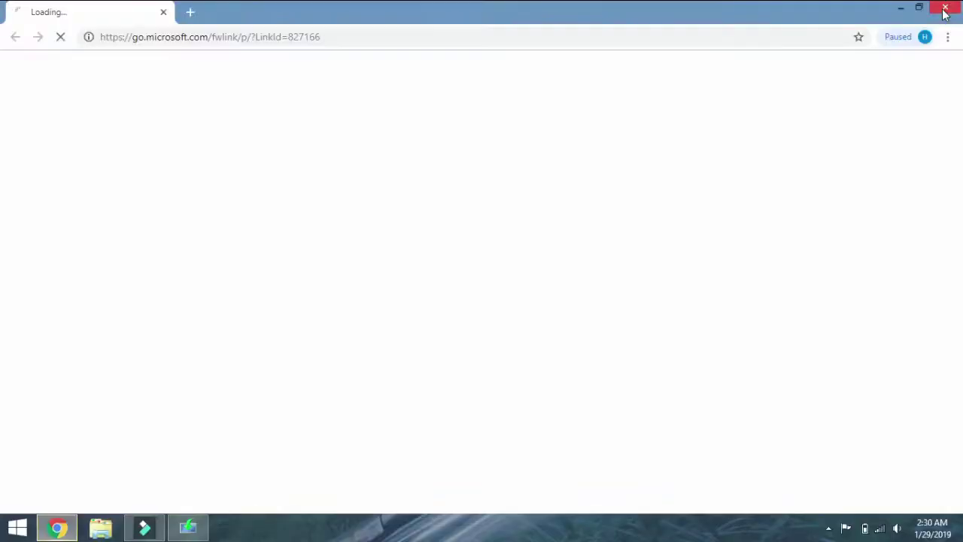
pyautogui.click(944, 9)
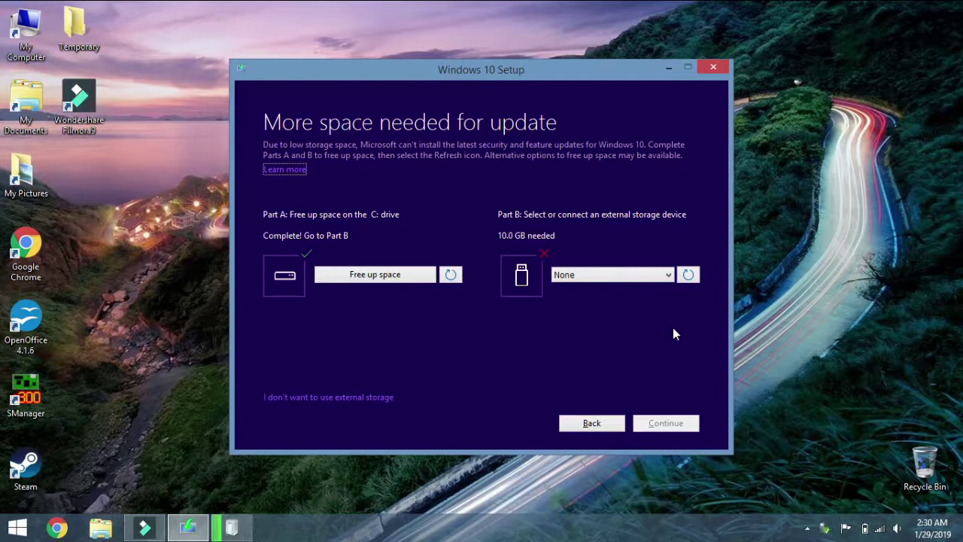
pyautogui.click(686, 275)
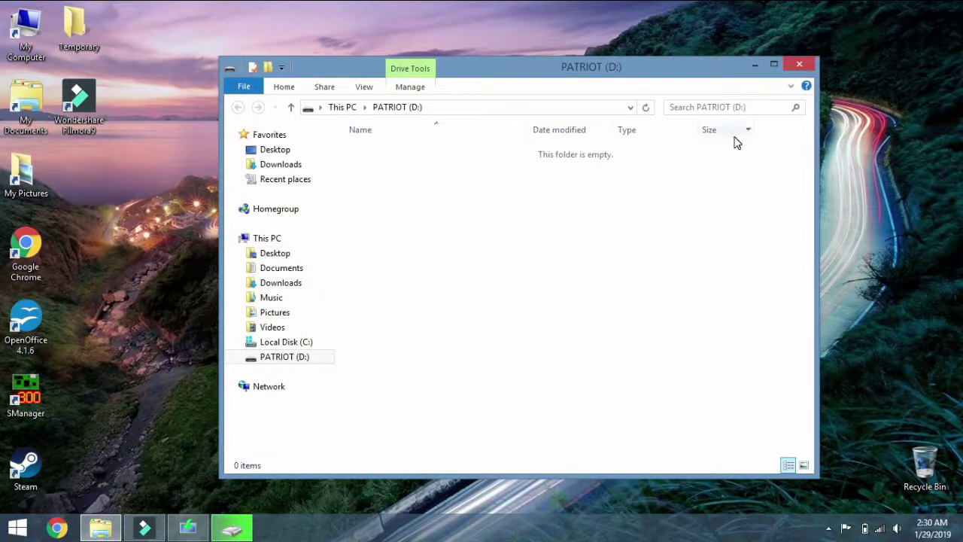
pyautogui.click(804, 64)
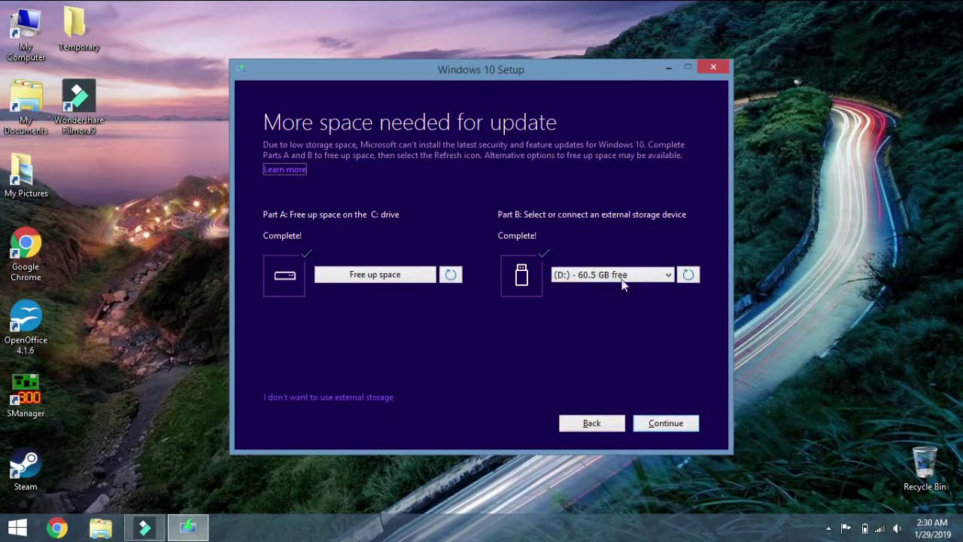
pyautogui.click(649, 281)
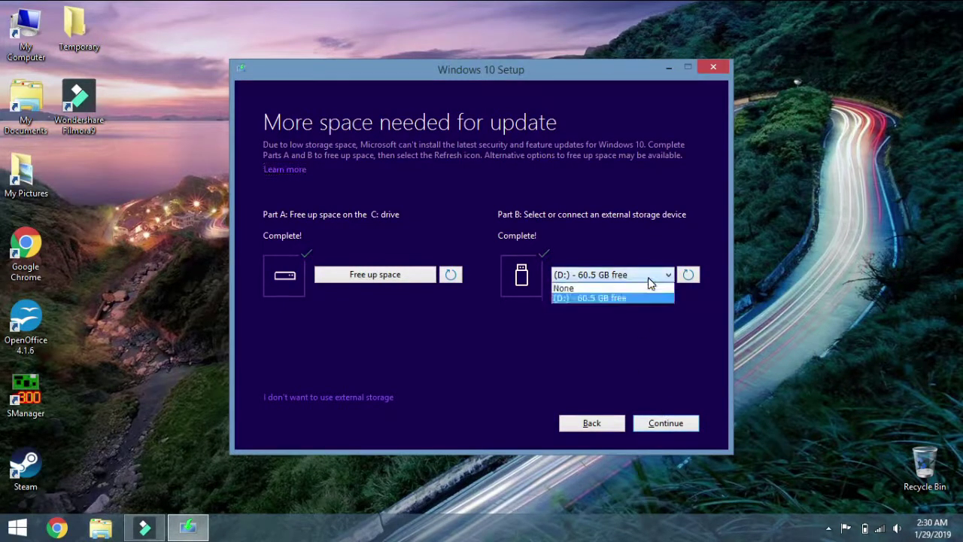
pyautogui.click(624, 301)
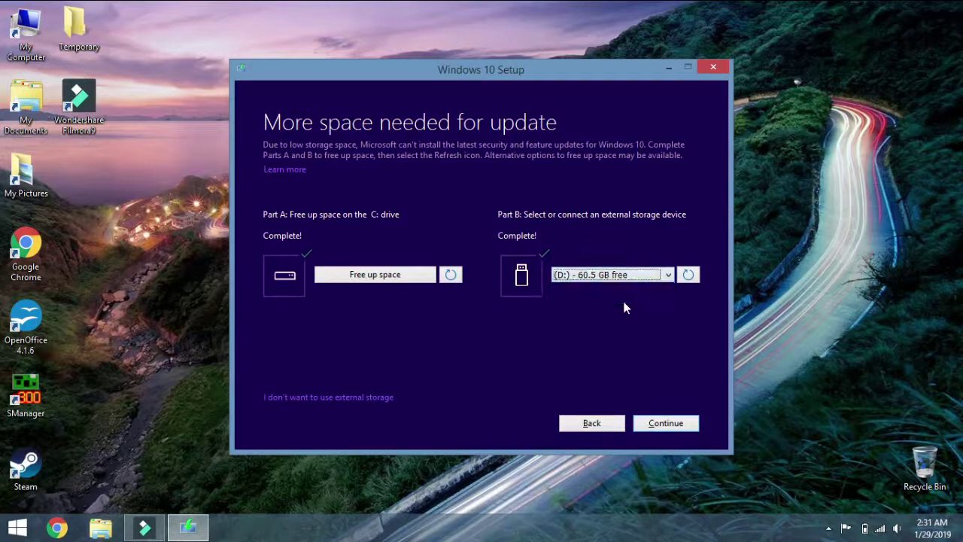
# - Continue past the storage requirements and start installing Windows 10 Home, keeping personal files and apps
pyautogui.click(677, 424)
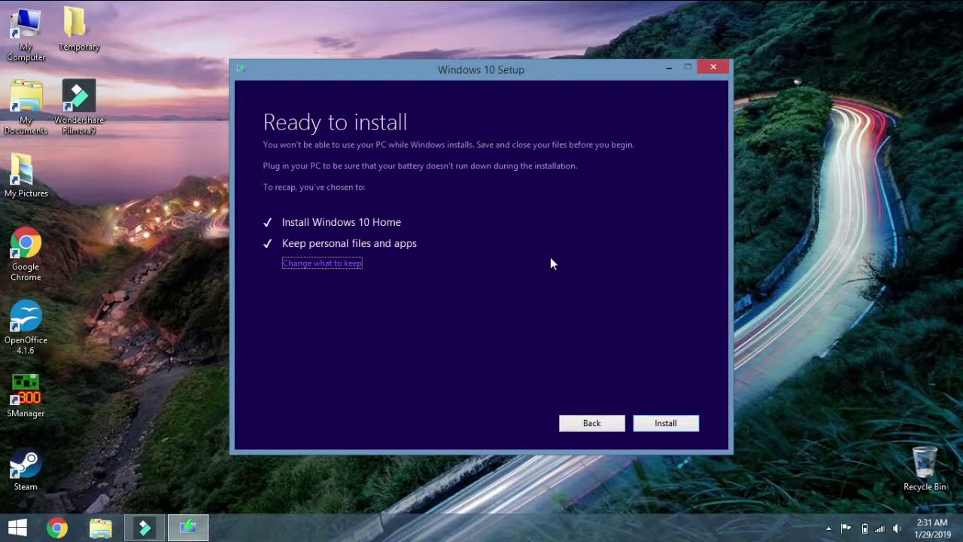
pyautogui.click(674, 424)
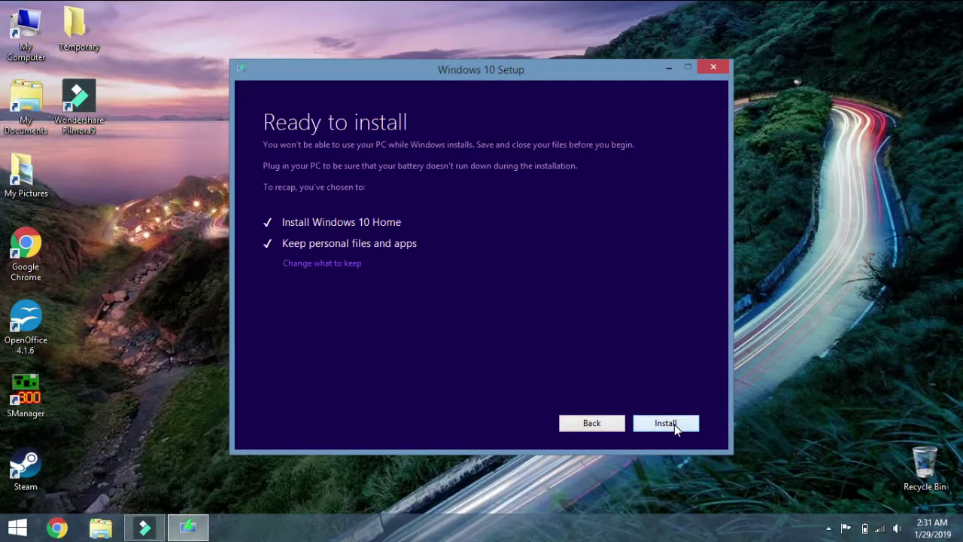